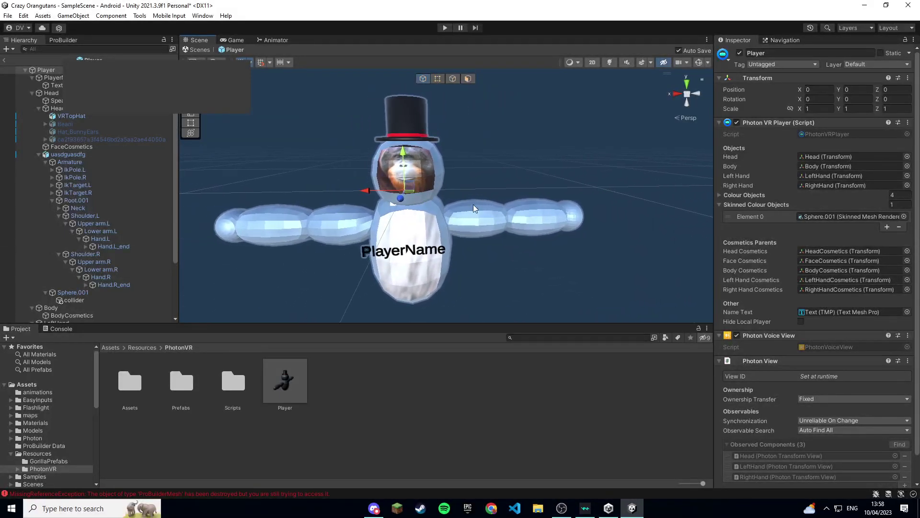
scroll(108, 260, "down", 3)
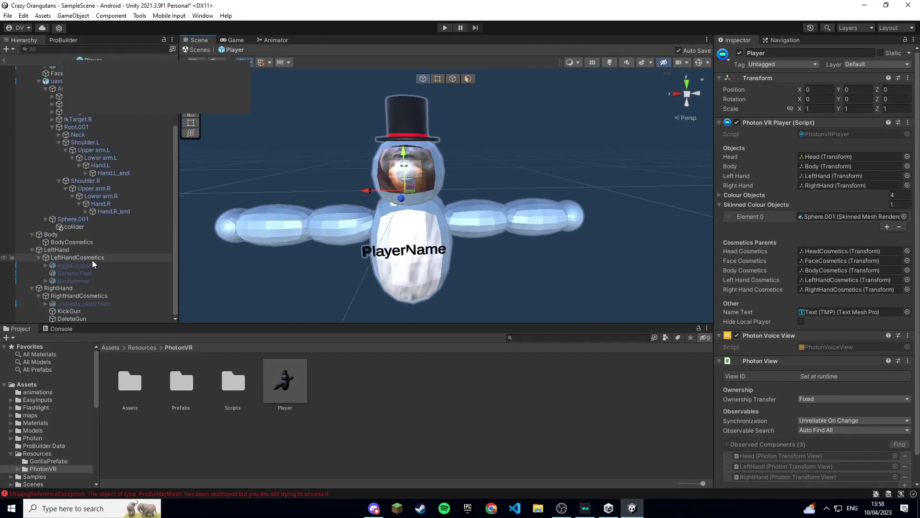
Step: Create a cube under RightHandCosmetics and rename it PhysicsGun
right_click(83, 302)
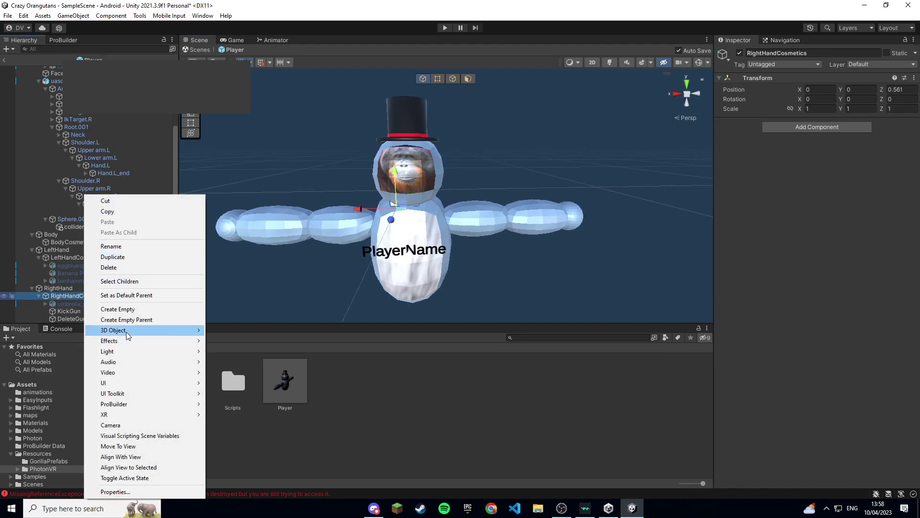
mouse_move(113, 330)
left_click(239, 332)
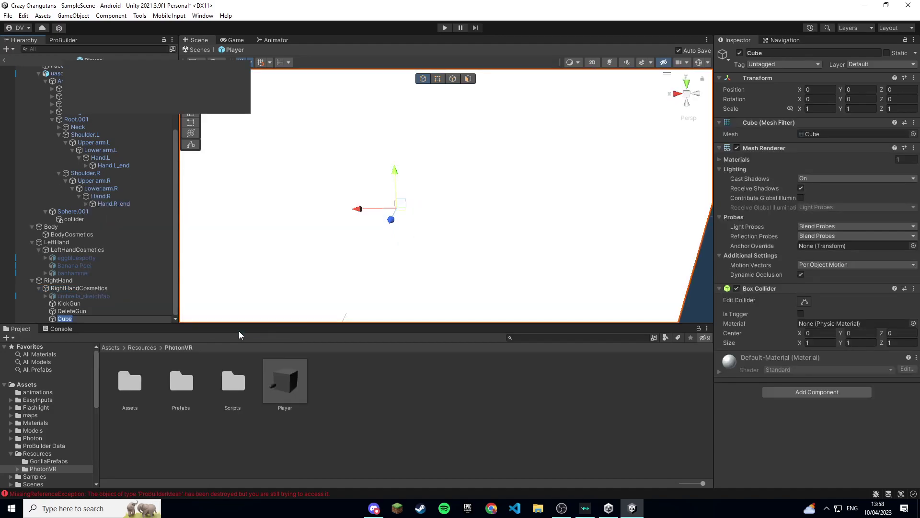
key("BackSpace")
type("hysicsGun")
key("Return")
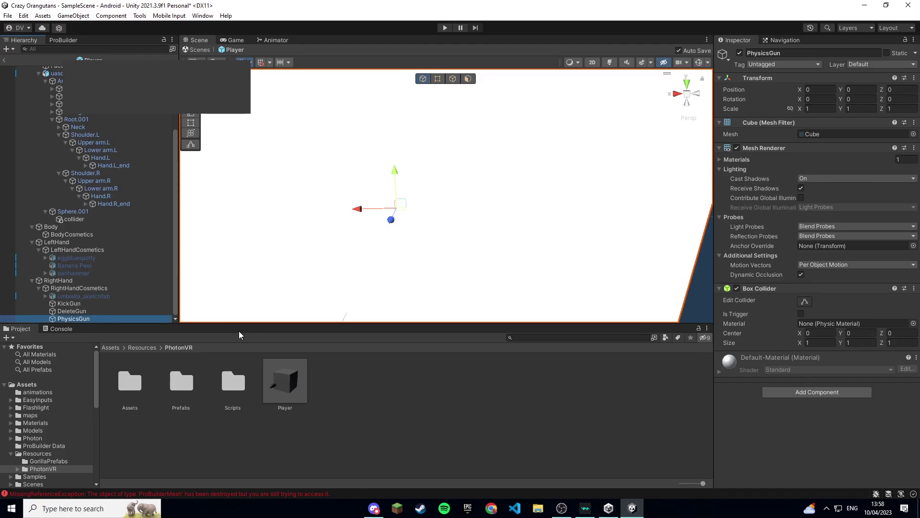
Step: Add the Physics Gun script to PhysicsGun and make its collider a trigger
left_click(817, 392)
type("gun")
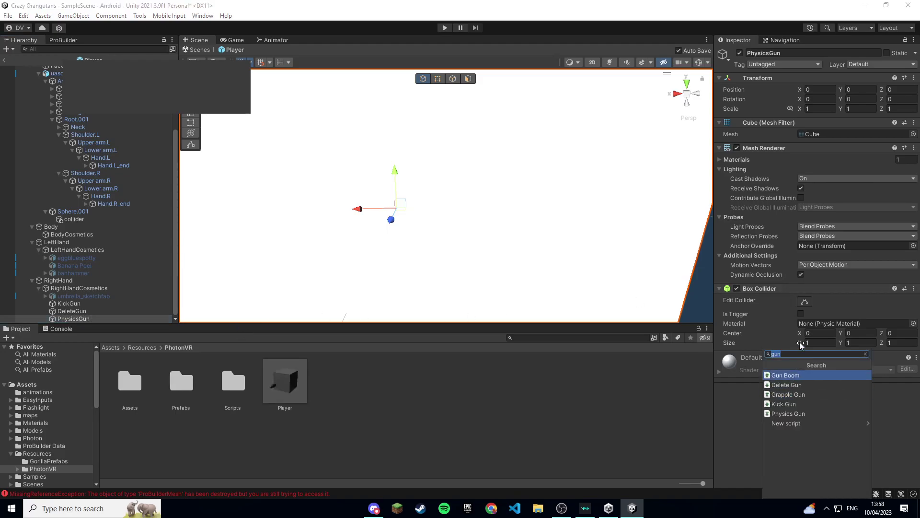
left_click(789, 414)
left_click(801, 314)
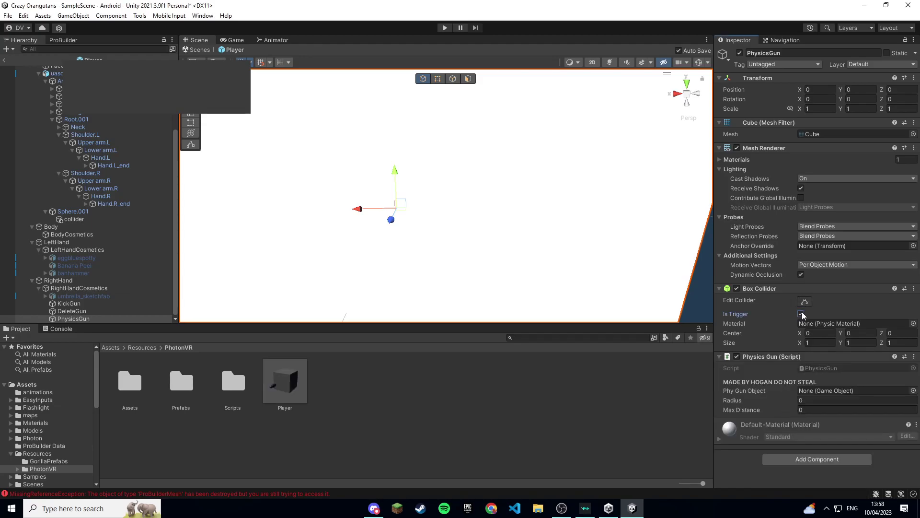
Step: Assign PhysicsGun as the Phy Gun Object, with Radius 0.5 and Max Distance 10
left_click_drag(65, 319, 816, 392)
left_click(833, 400)
type(".5")
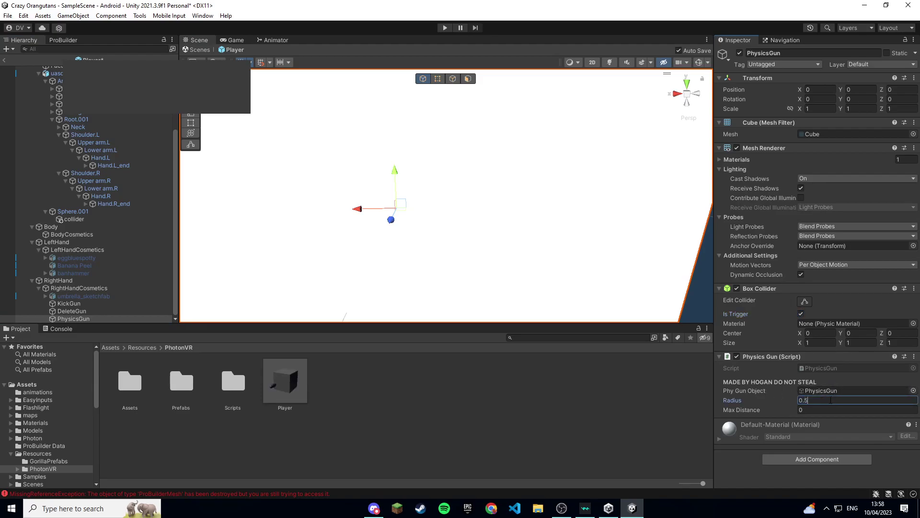
left_click(824, 407)
type("10")
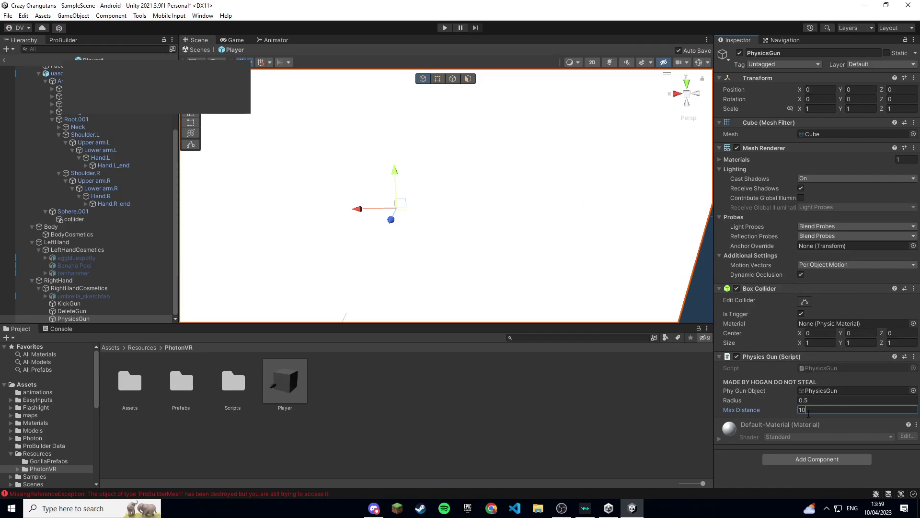
scroll(374, 262, "down", 5)
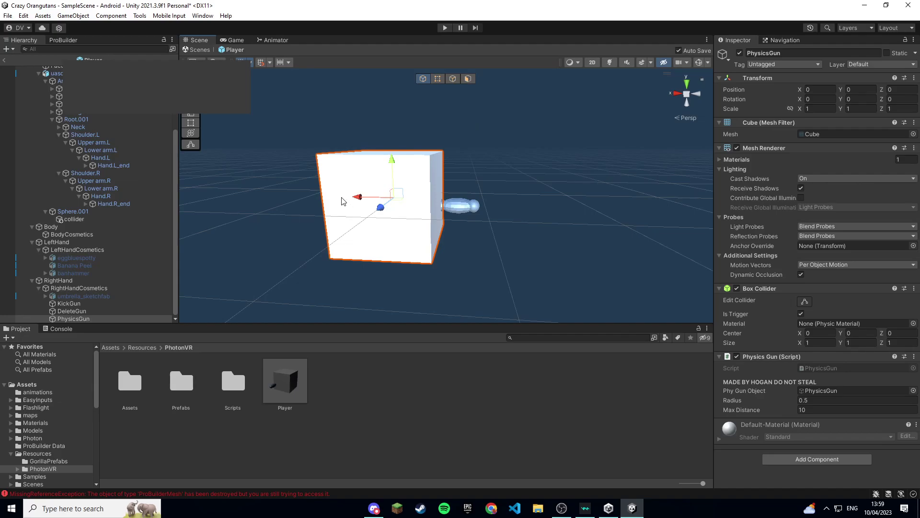
Step: Orbit around the cube, then open the PhysicsGun script in Visual Studio
mouse_move(250, 300)
left_mouse_down("alt")
mouse_move(445, 192)
mouse_move(475, 203)
left_mouse_up("alt")
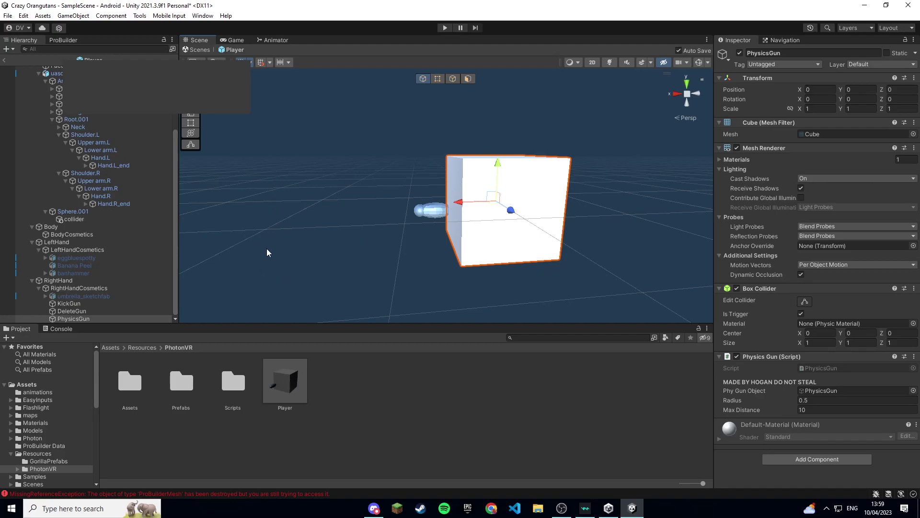
left_click_drag(434, 226, 497, 238, "alt")
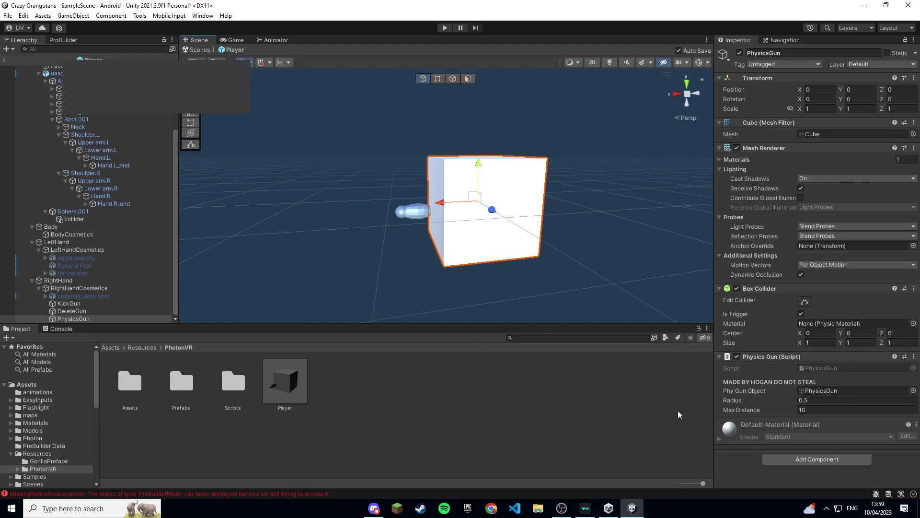
double_click(814, 369)
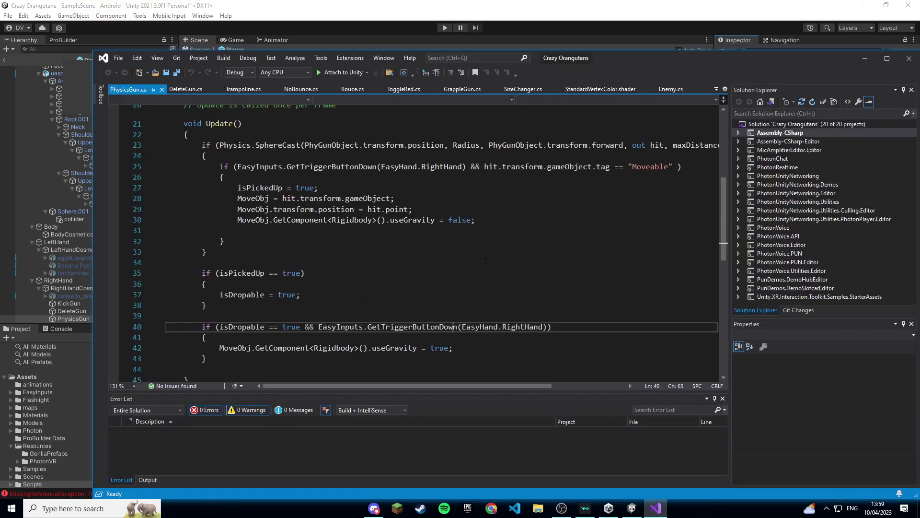
scroll(486, 262, "up", 1)
left_click_drag(633, 198, 670, 199)
Step: Close Visual Studio after confirming the script requires a 'Moveable' tag
left_click(909, 59)
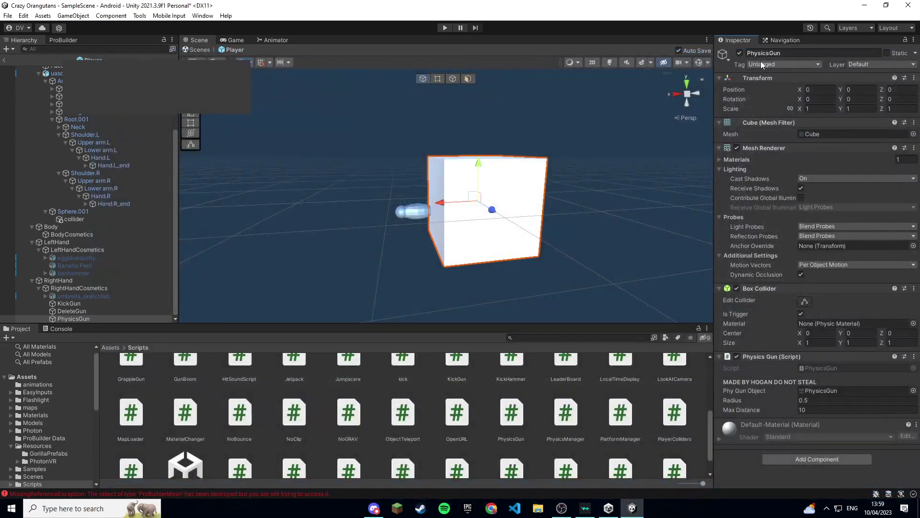
Step: Add and save a new 'Moveable' tag, then reselect the PhysicsGun cube
left_click(760, 63)
left_click(786, 165)
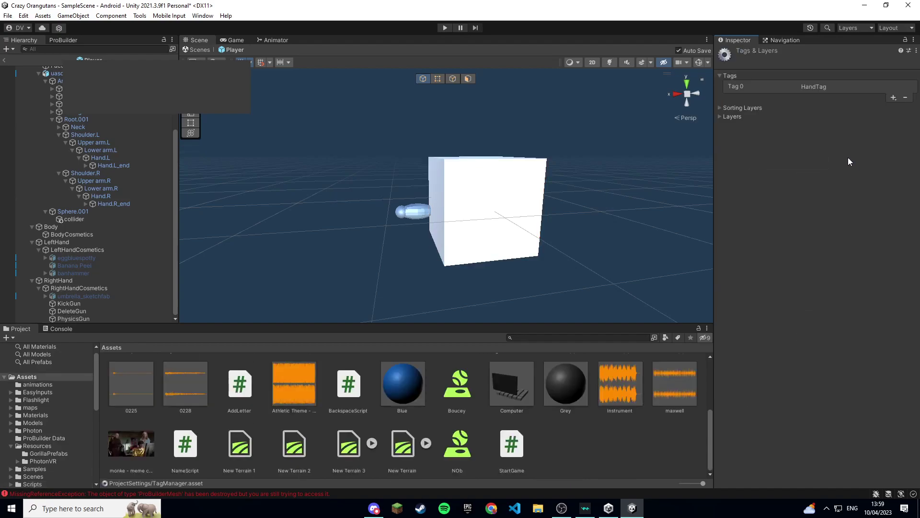
left_click(894, 98)
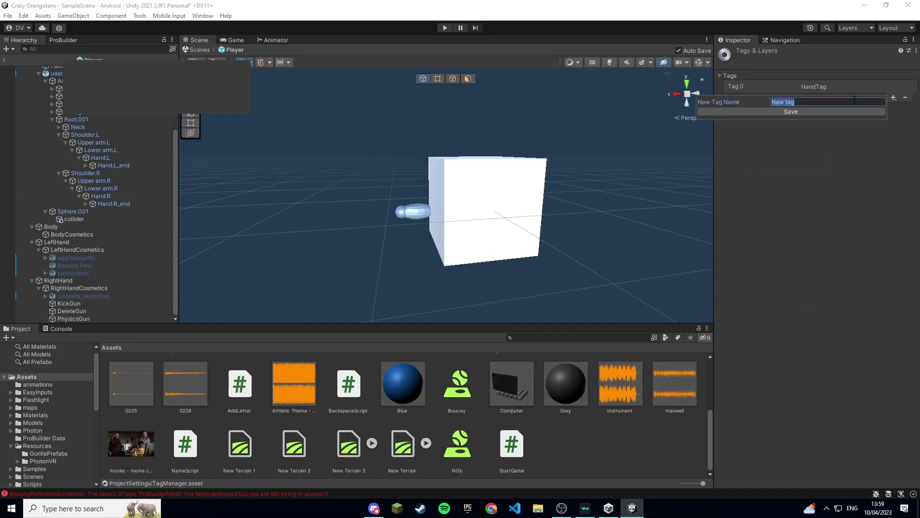
key("BackSpace")
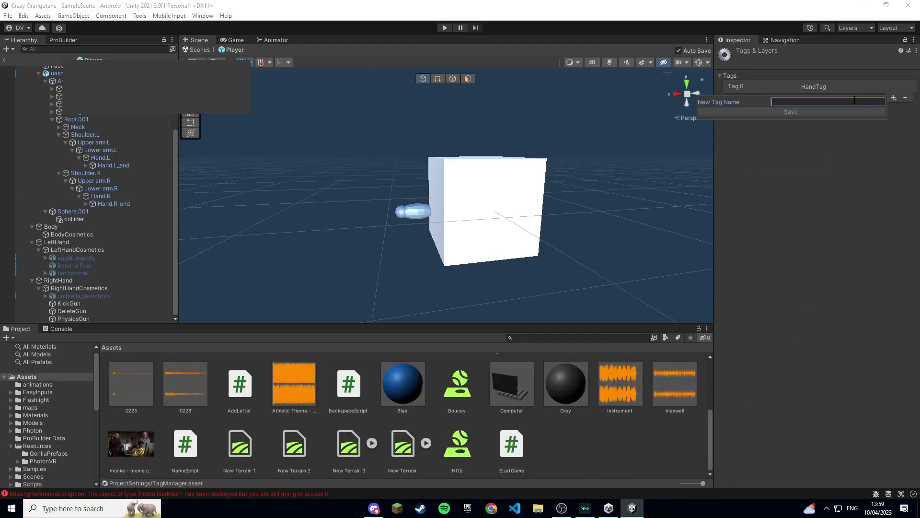
type("Moveable")
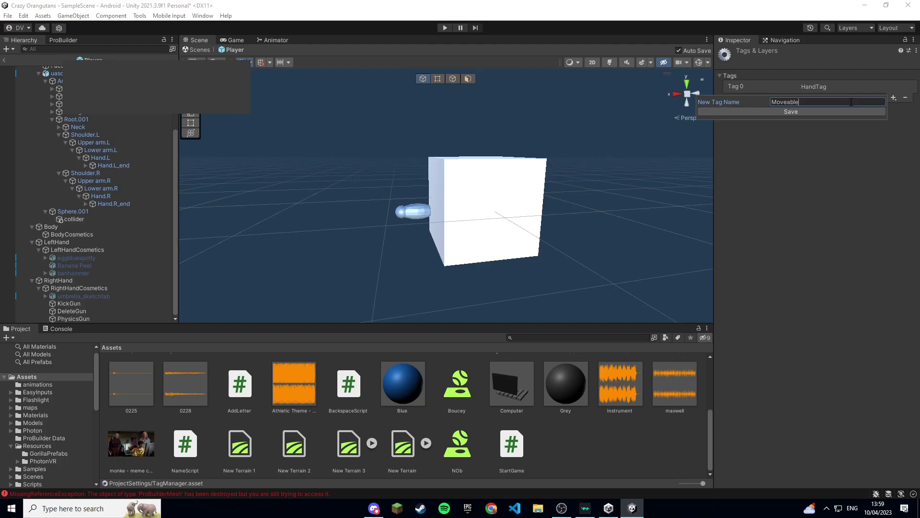
left_click(828, 113)
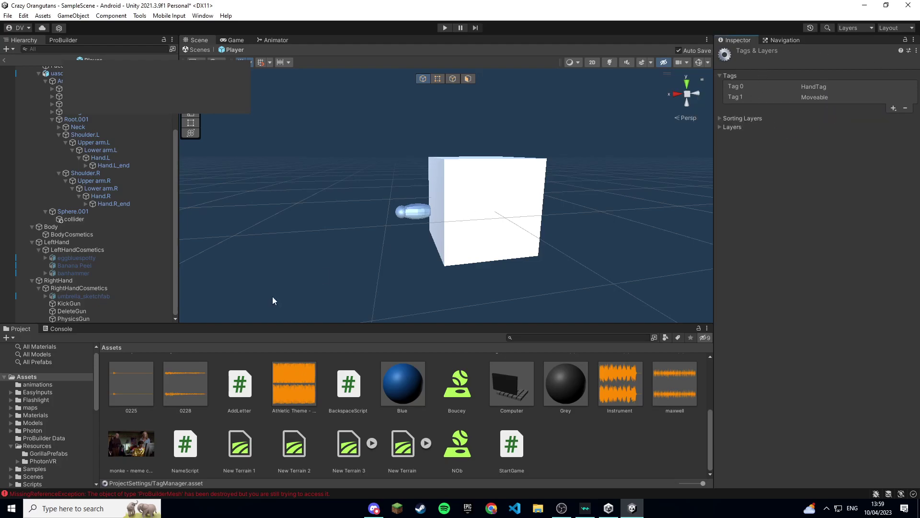
left_click(508, 203)
mouse_move(486, 208)
right_mouse_down()
mouse_move(542, 260)
mouse_move(489, 260)
right_mouse_up()
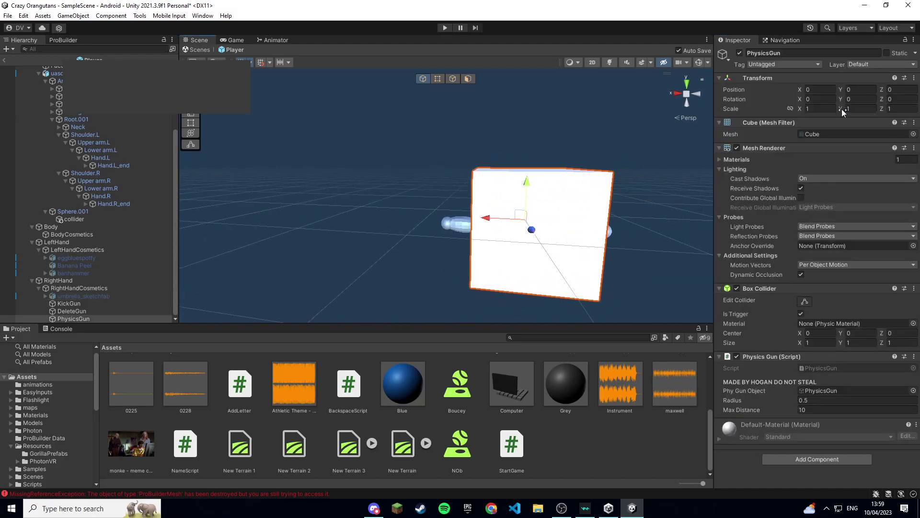
Step: Scale PhysicsGun uniformly to 0.08 and move it to Z -0.286 inside the character
left_click(790, 108)
type("0.6")
key("BackSpace")
type("08")
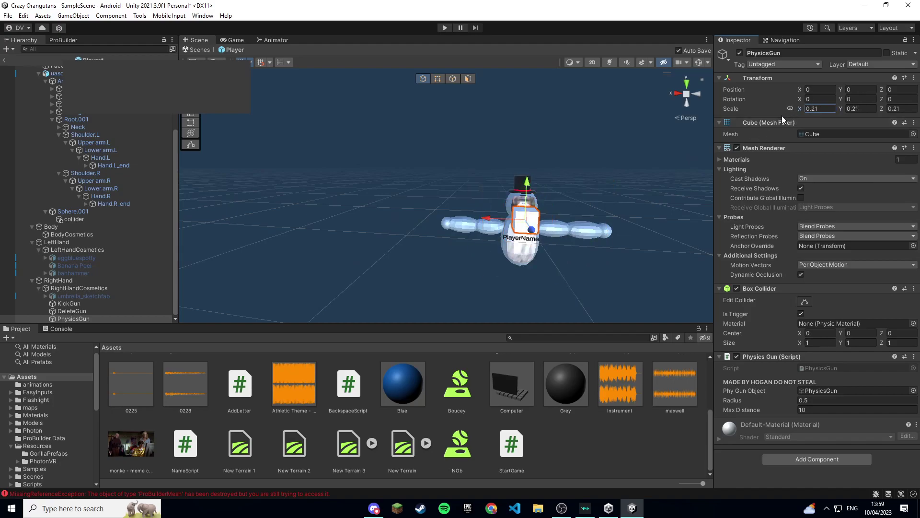
mouse_move(669, 176)
right_mouse_down()
mouse_move(690, 180)
mouse_move(702, 196)
right_mouse_up()
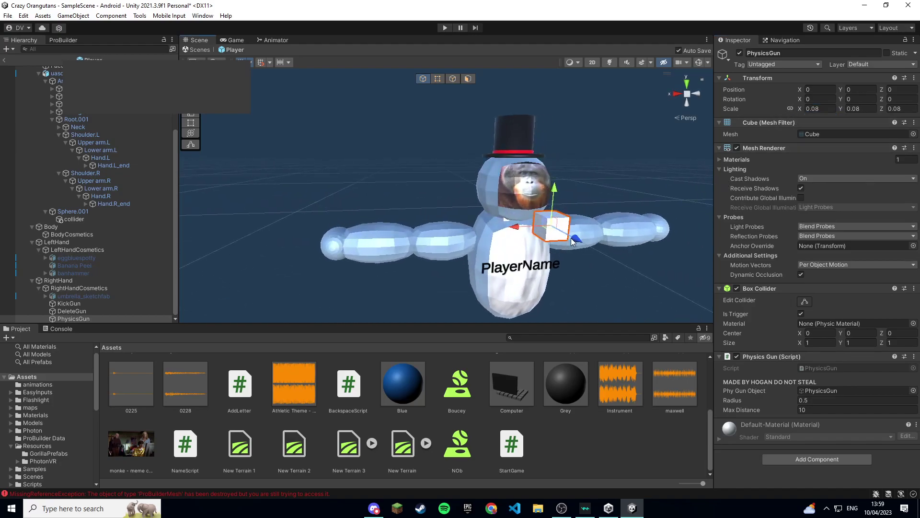
left_click_drag(572, 243, 560, 209)
mouse_move(561, 208)
right_mouse_down()
mouse_move(530, 224)
mouse_move(416, 230)
right_mouse_up()
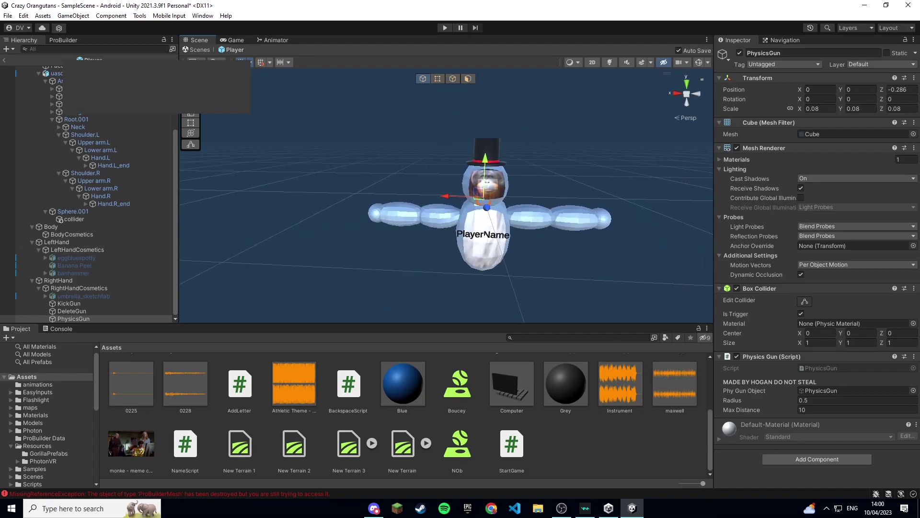